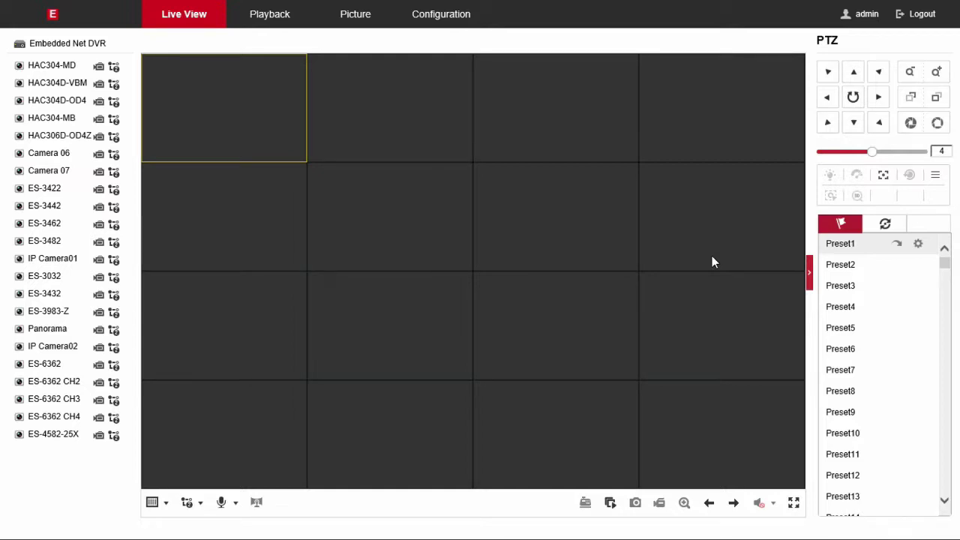
Step: Play back the HAC304-MD recording of 2018-08-30 in a single-camera view, moving the playback position to about 12:11
left_click(271, 15)
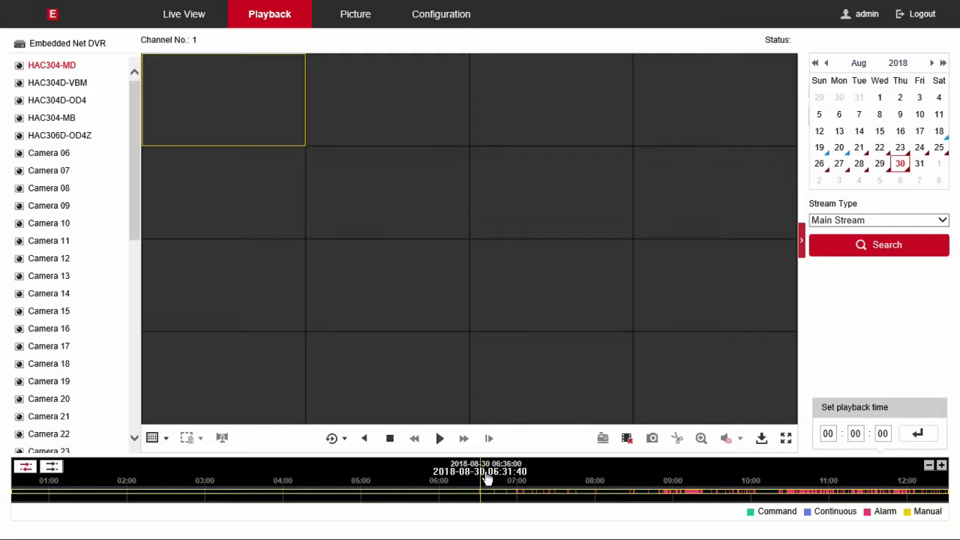
left_click(441, 440)
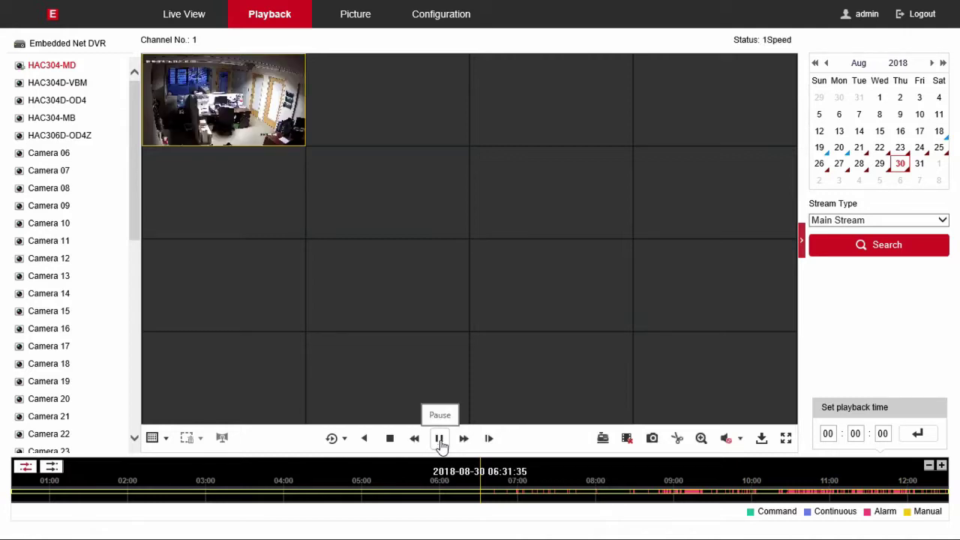
left_click(154, 439)
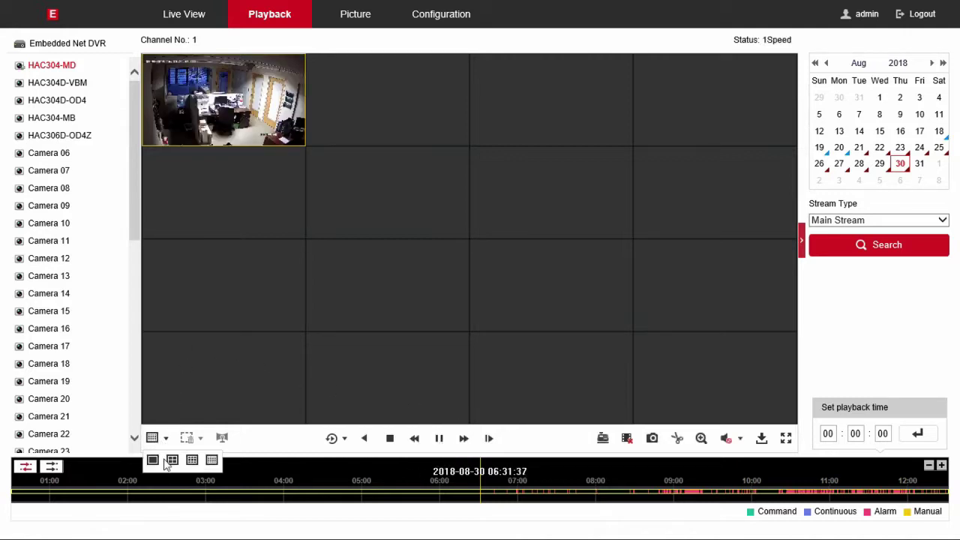
left_click(153, 461)
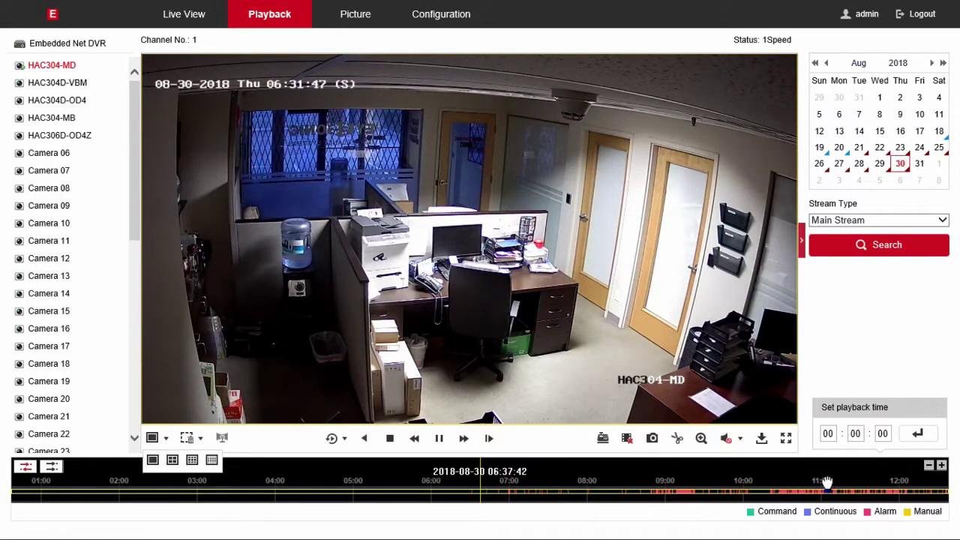
left_click_drag(832, 465, 391, 459)
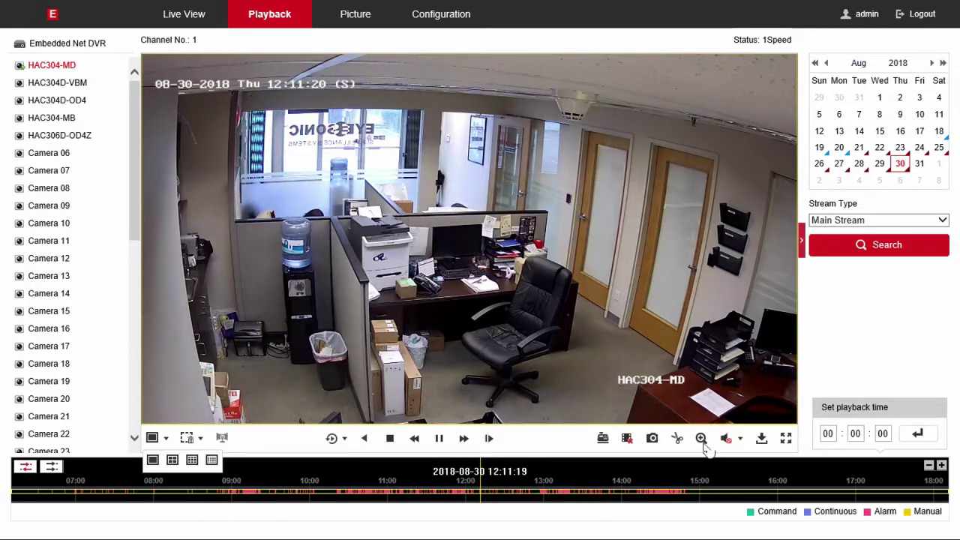
left_click(762, 439)
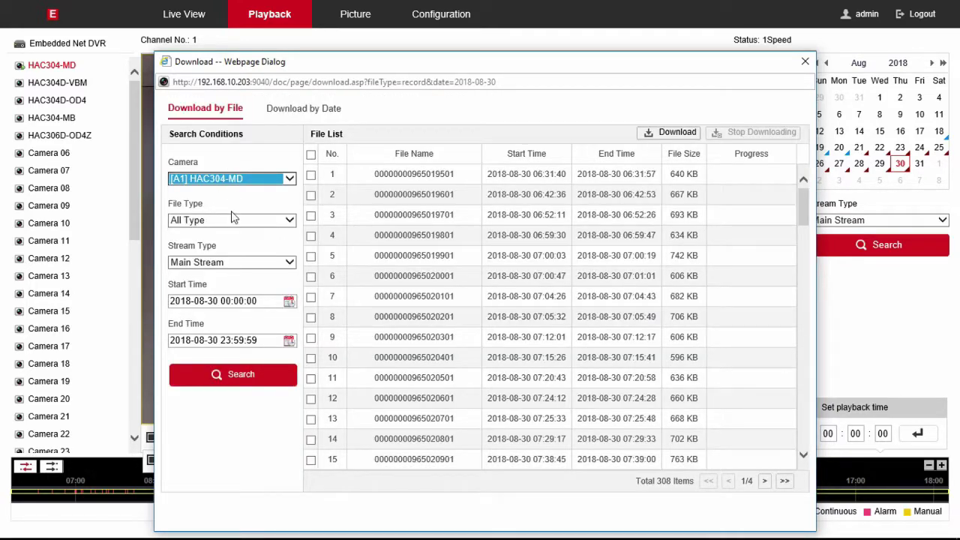
left_click(255, 180)
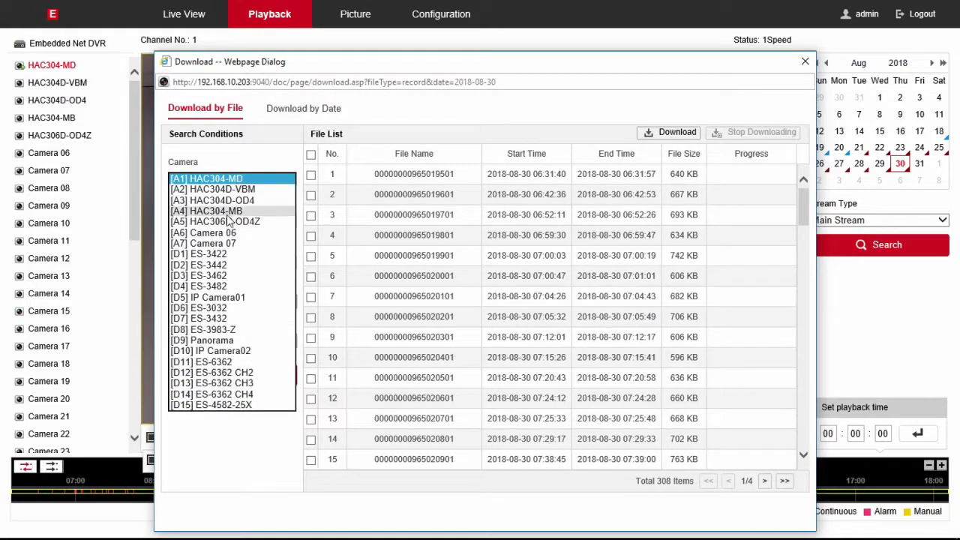
left_click(236, 178)
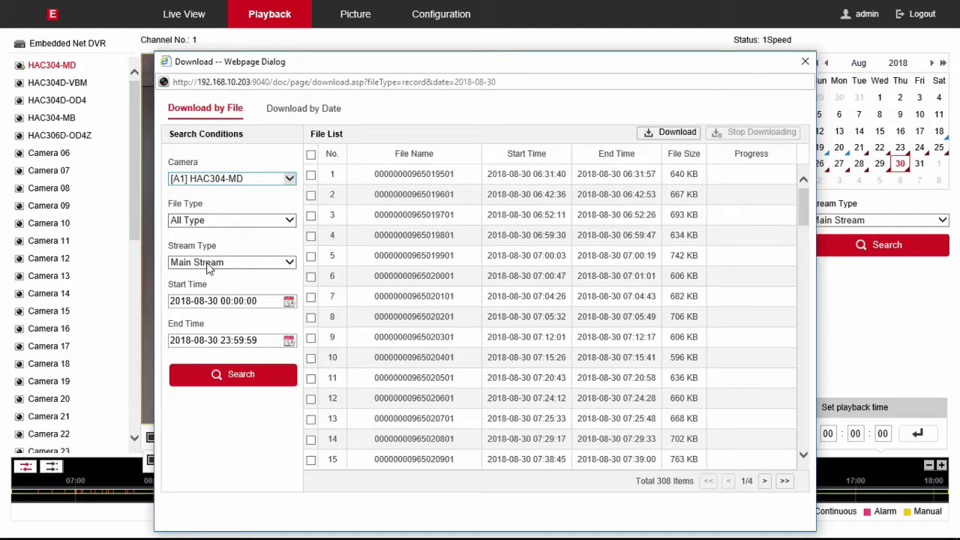
left_click(289, 301)
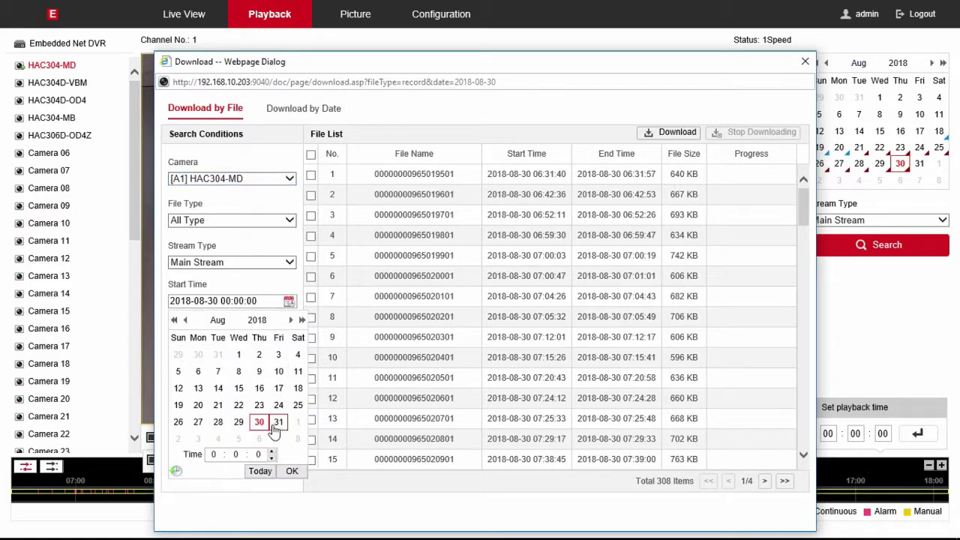
left_click(216, 455)
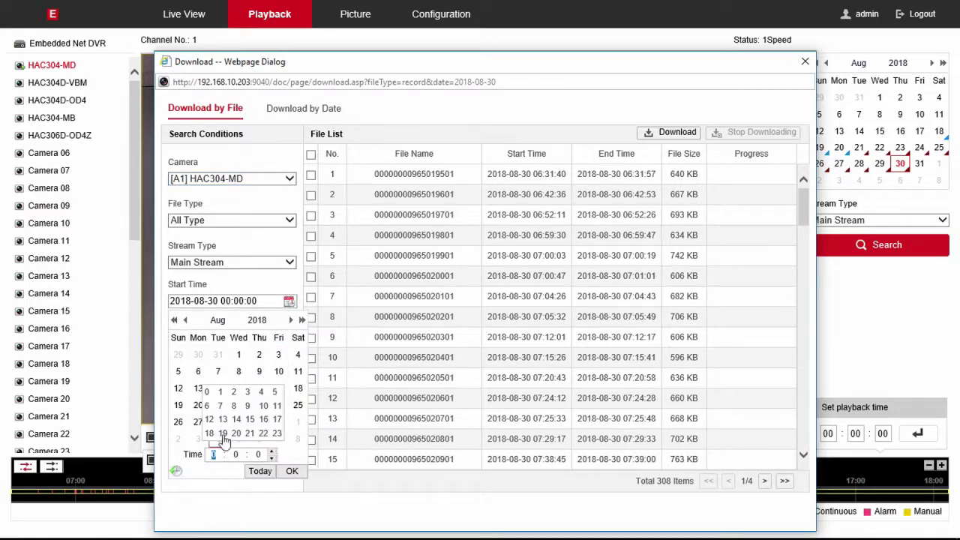
left_click(210, 419)
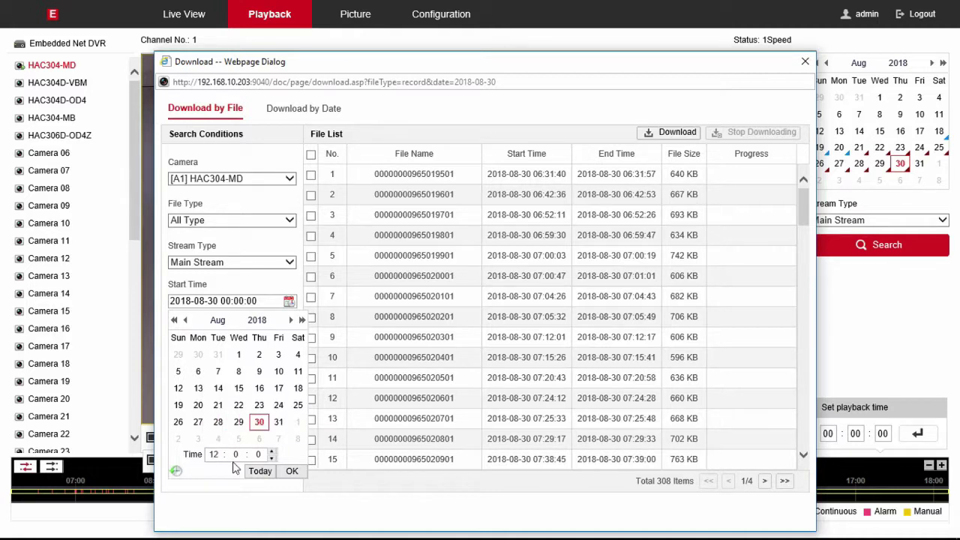
left_click(236, 455)
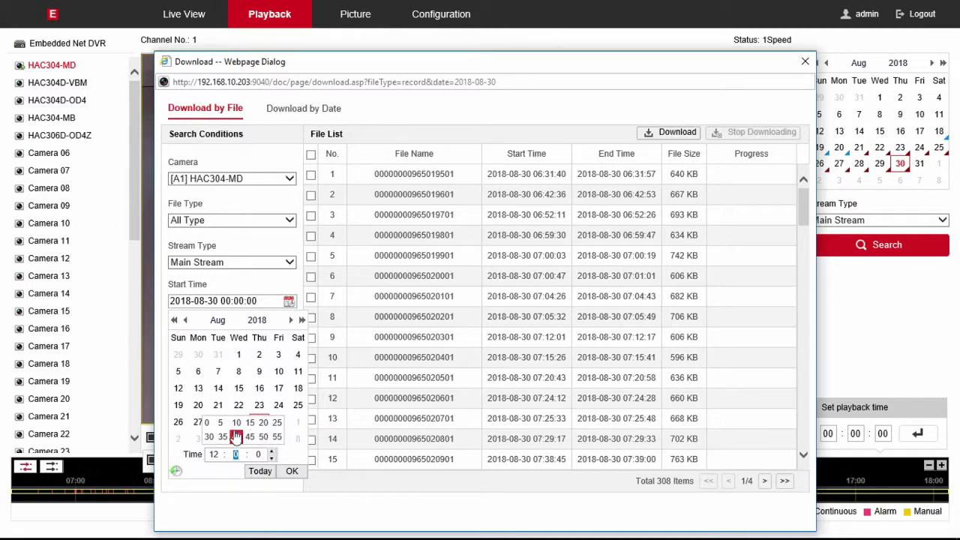
left_click(237, 422)
left_click(293, 471)
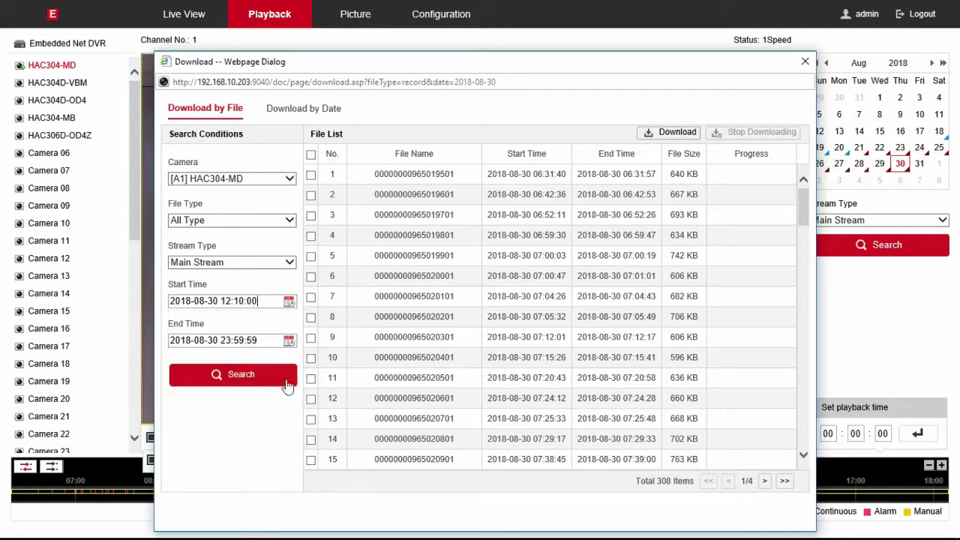
left_click(289, 340)
left_click(213, 493)
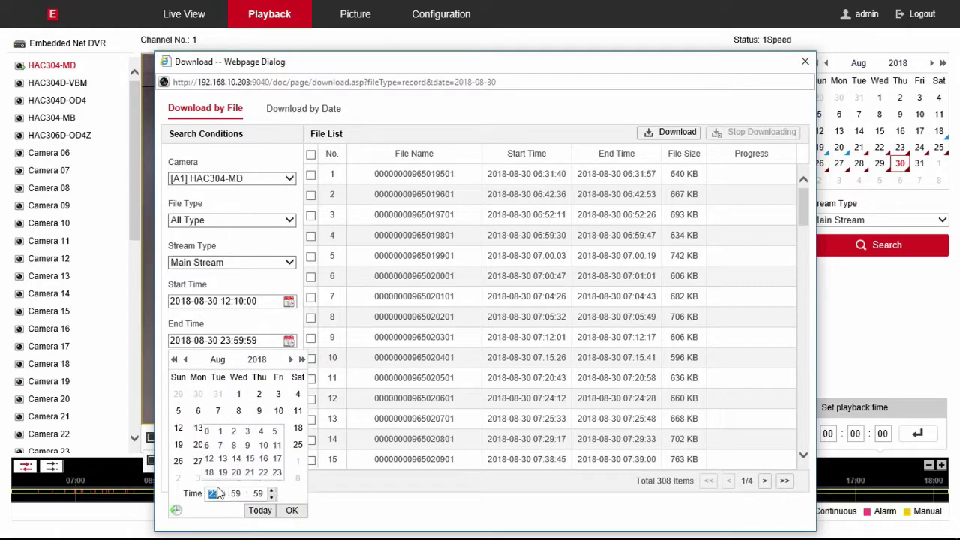
left_click(208, 458)
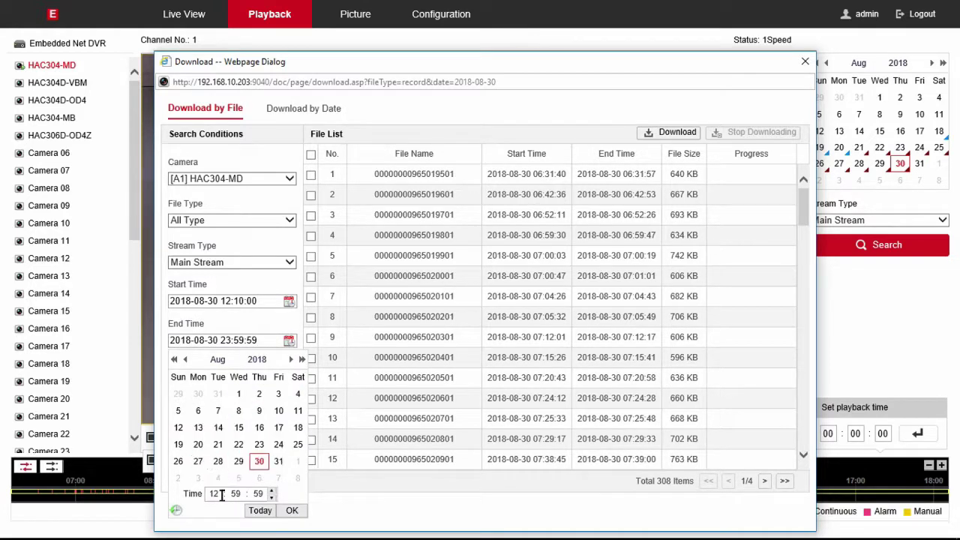
left_click(235, 494)
left_click(250, 462)
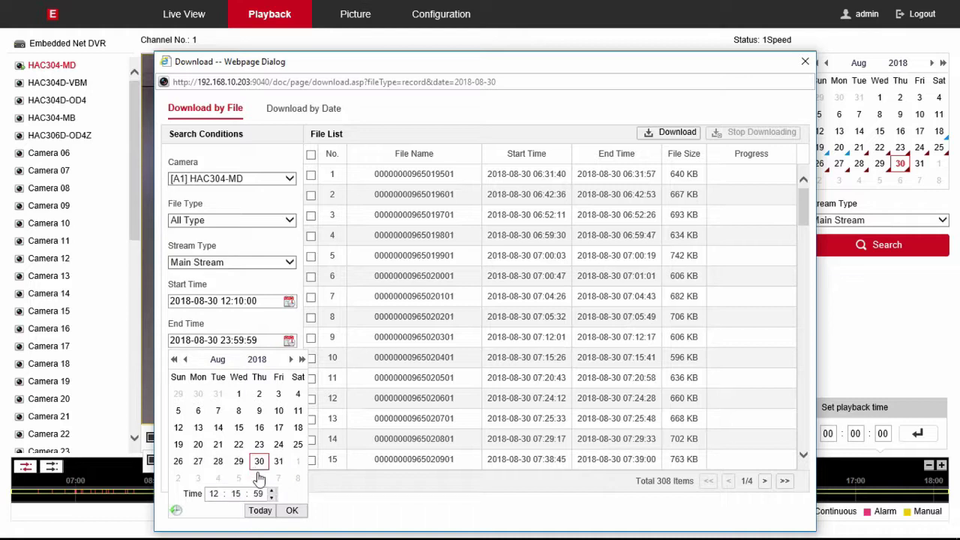
left_click(292, 510)
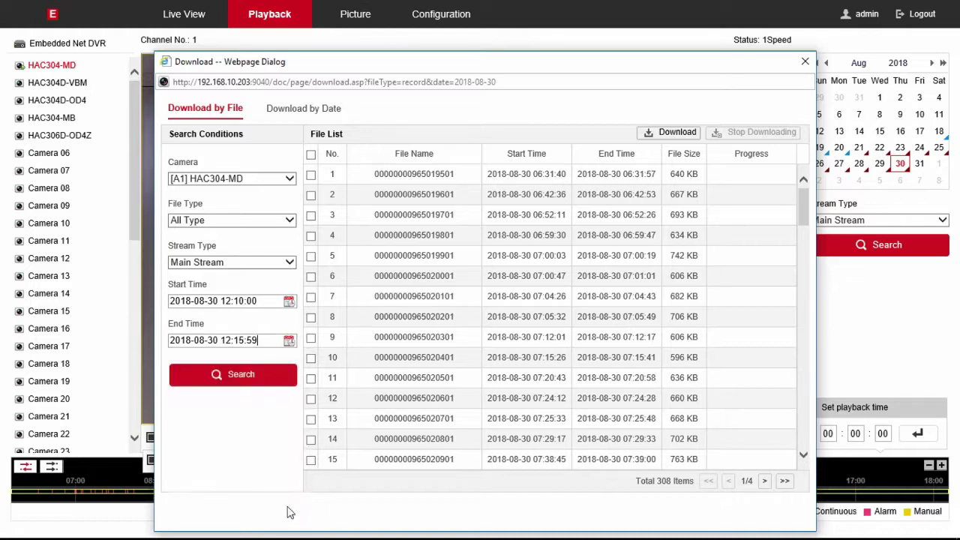
Step: Search for recordings in that time range and download the first file in the list
left_click(240, 389)
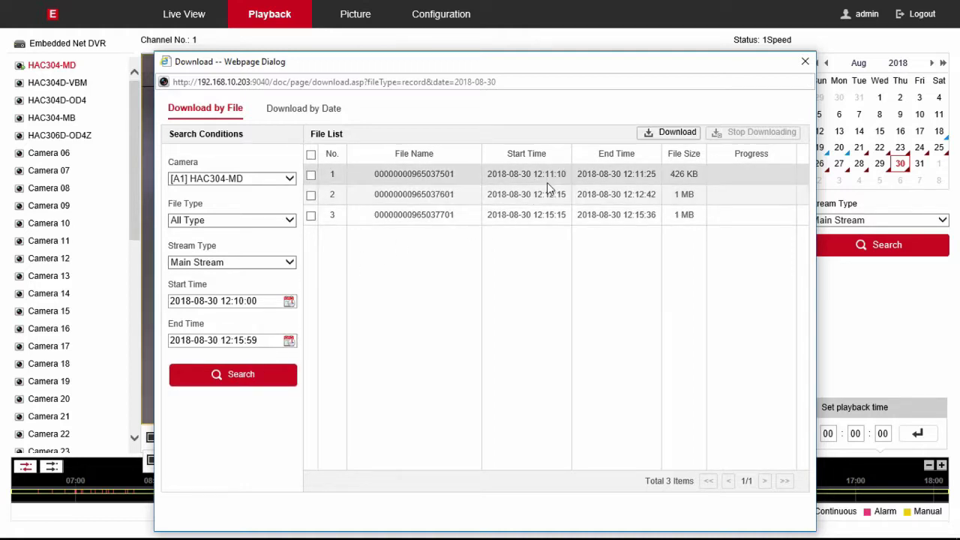
left_click(311, 177)
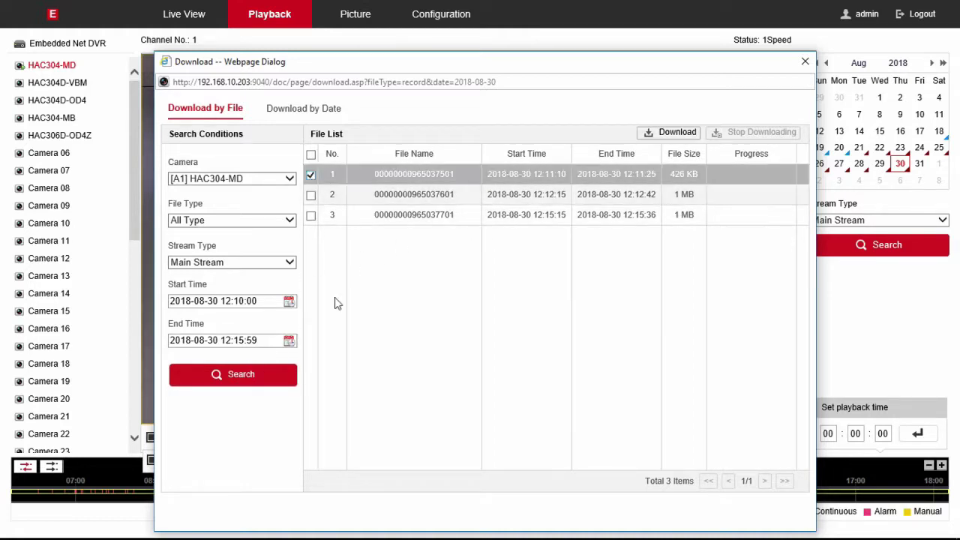
left_click(663, 135)
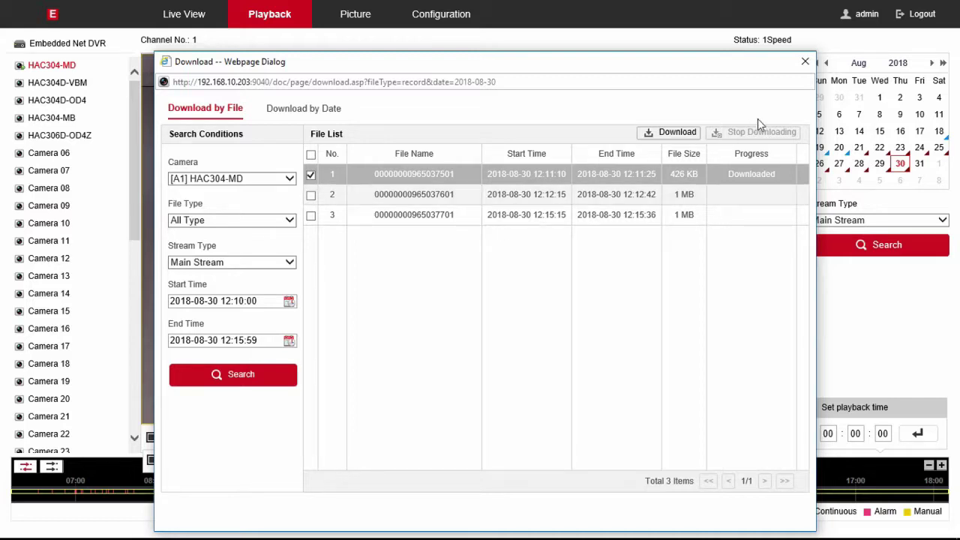
left_click(327, 109)
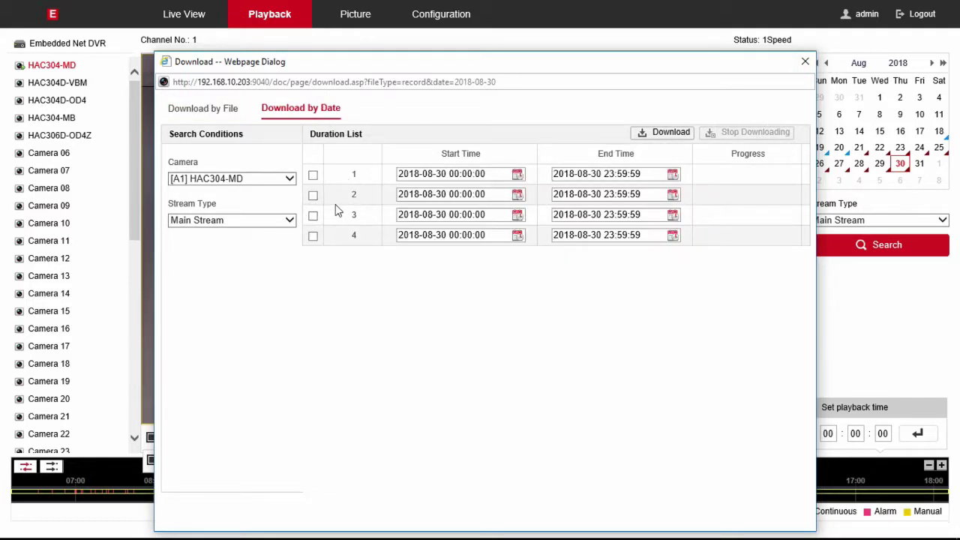
left_click(313, 177)
left_click(516, 178)
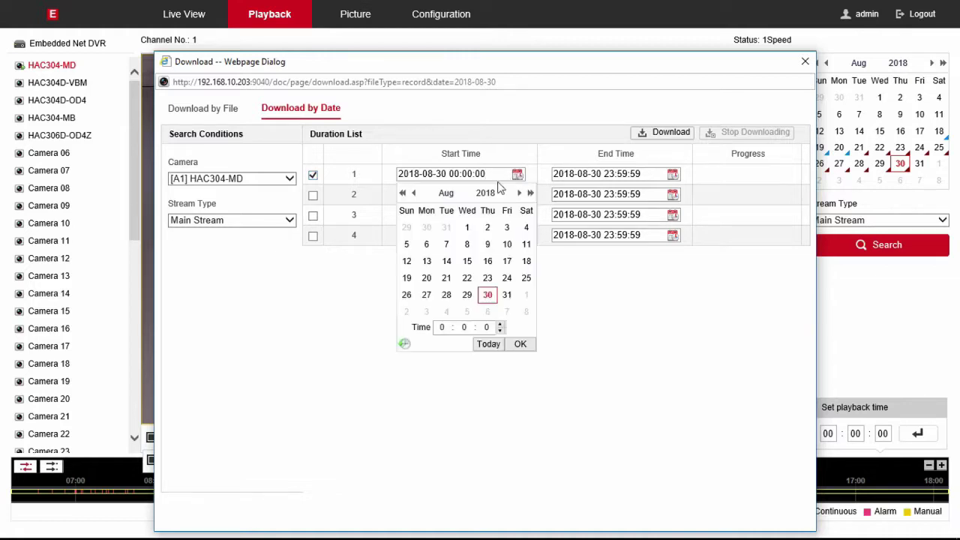
left_click(443, 331)
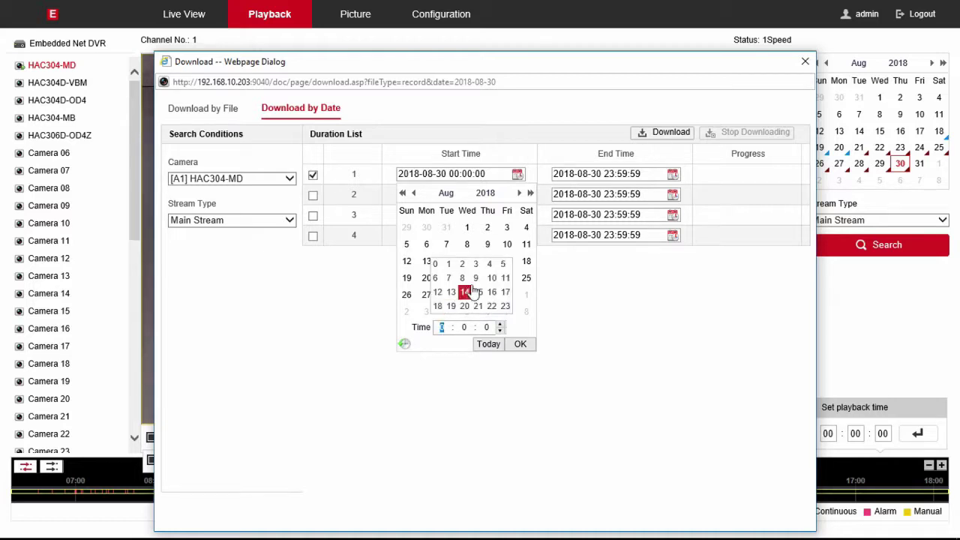
left_click(441, 297)
left_click(463, 329)
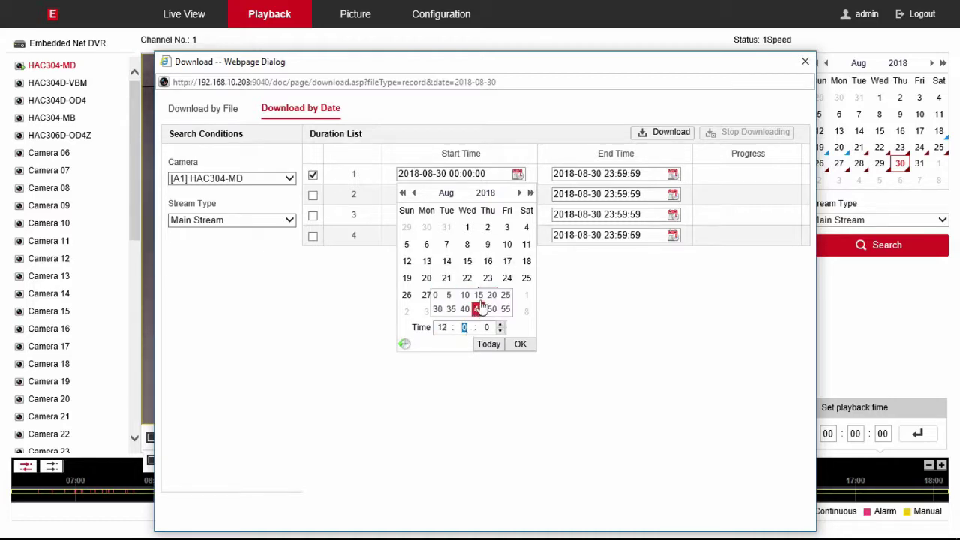
left_click(475, 294)
left_click(519, 343)
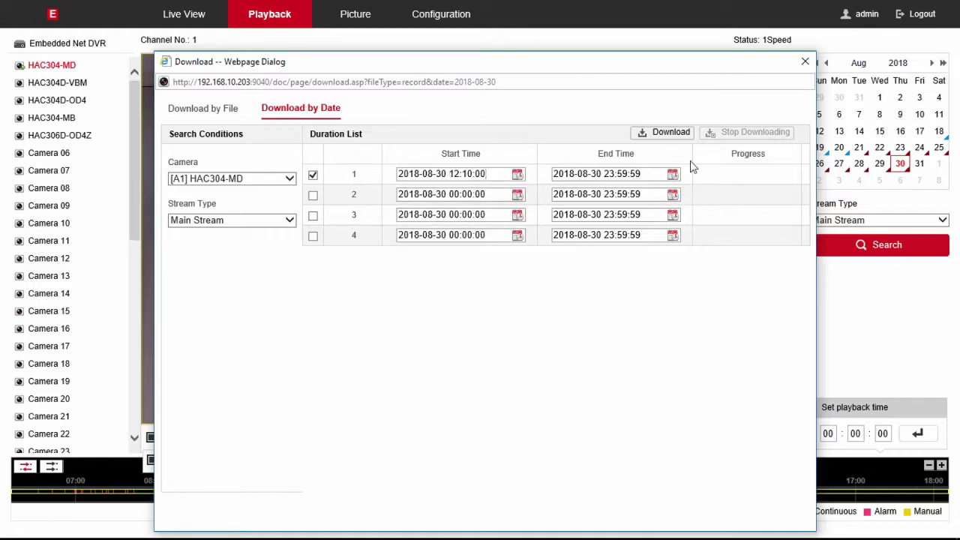
left_click(673, 175)
left_click(596, 328)
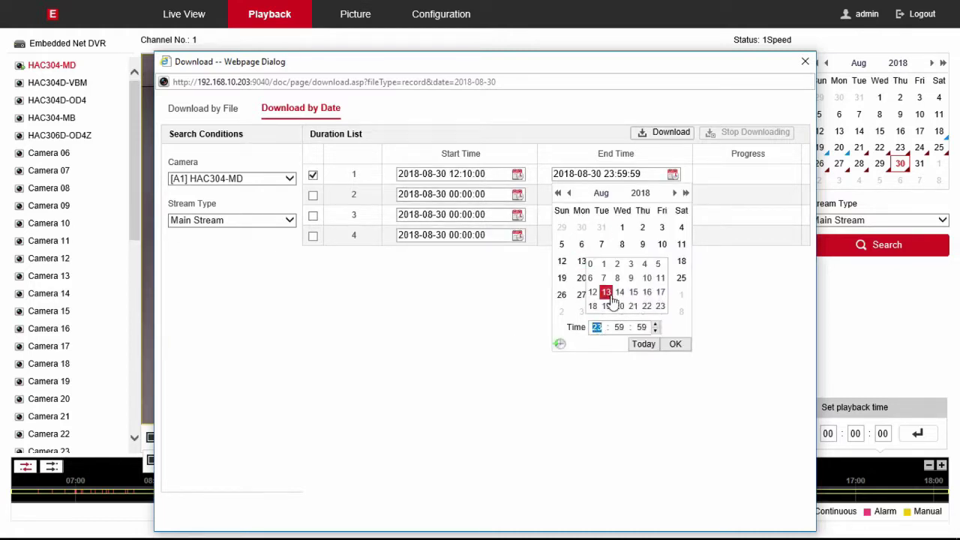
left_click(596, 295)
left_click(620, 329)
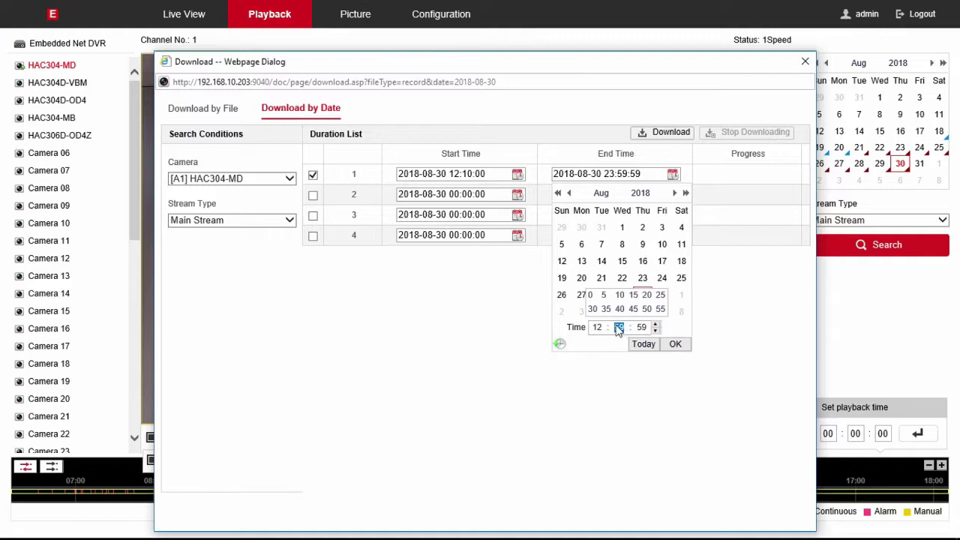
type("11")
left_click(642, 328)
type("10")
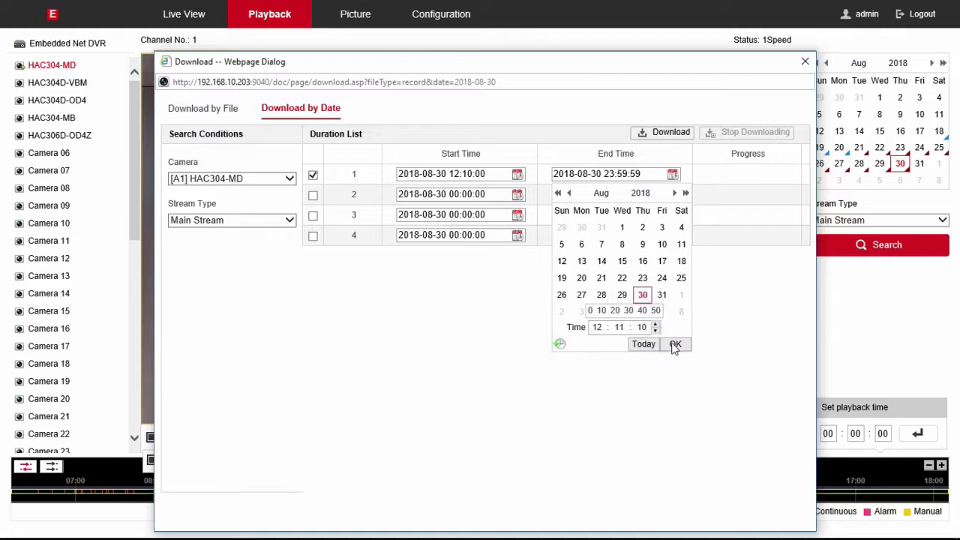
left_click(675, 345)
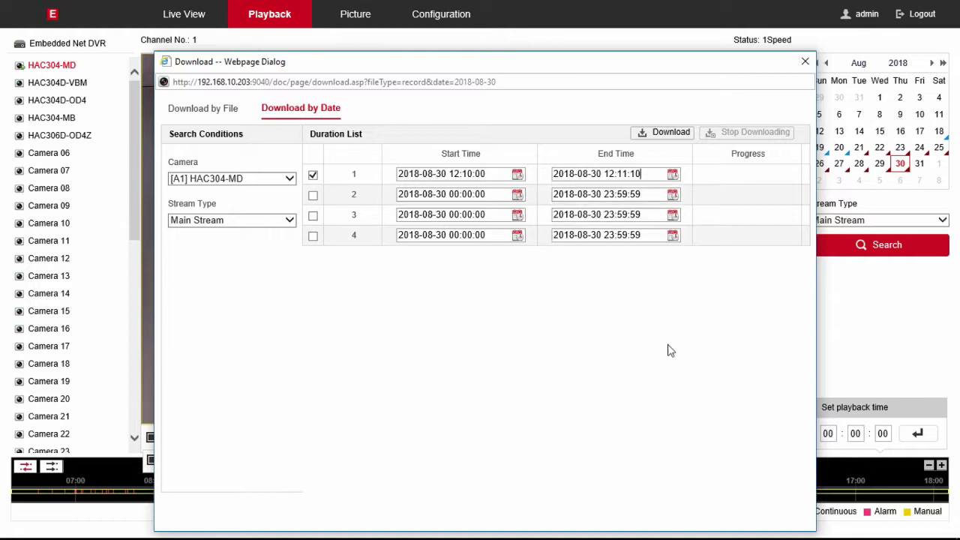
left_click(637, 136)
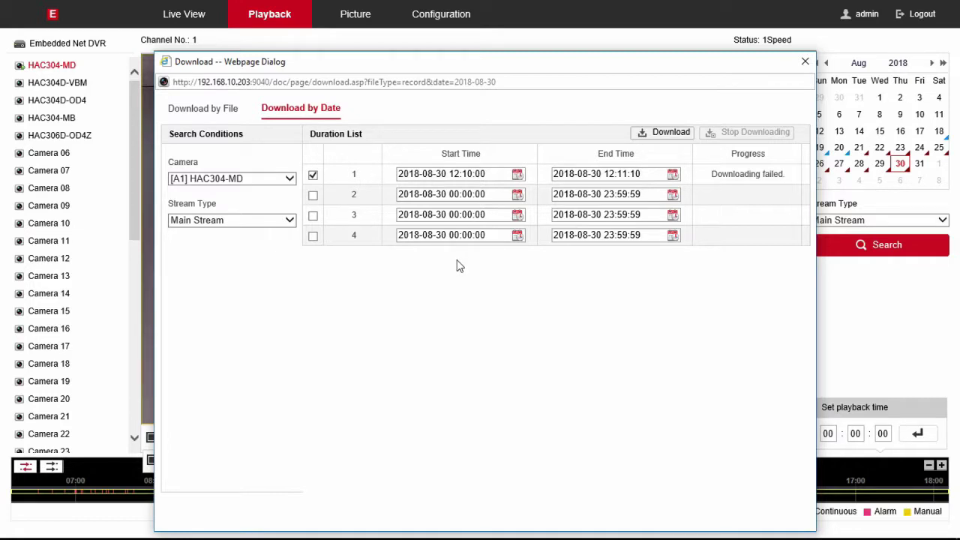
Step: Choose a different end-time minute for the first duration, download the range again and close the download window
left_click(672, 179)
left_click(618, 327)
left_click(636, 304)
left_click(675, 343)
left_click(669, 135)
left_click(801, 66)
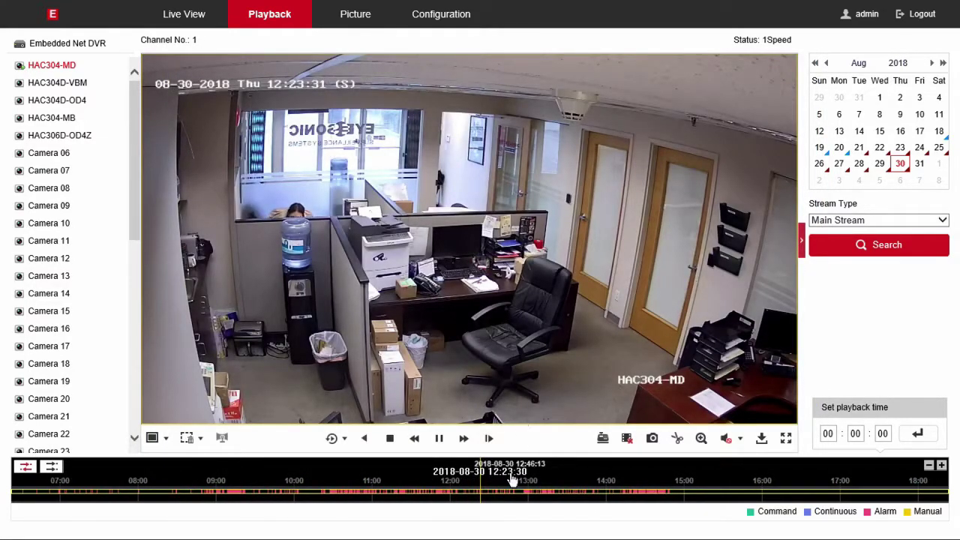
Step: Move playback back to about 12:11 and save a clip of the footage by starting and stopping clipping
left_click_drag(515, 470, 530, 476)
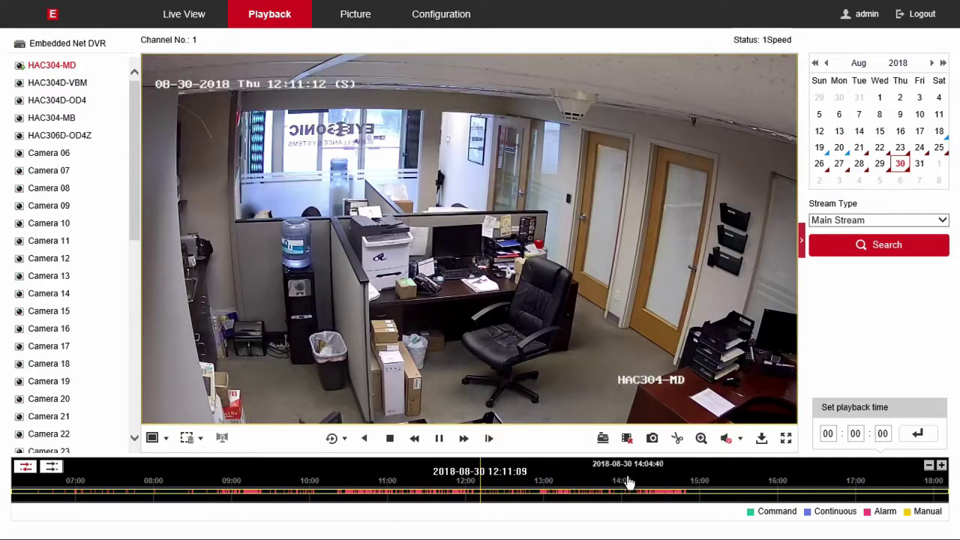
left_click(675, 439)
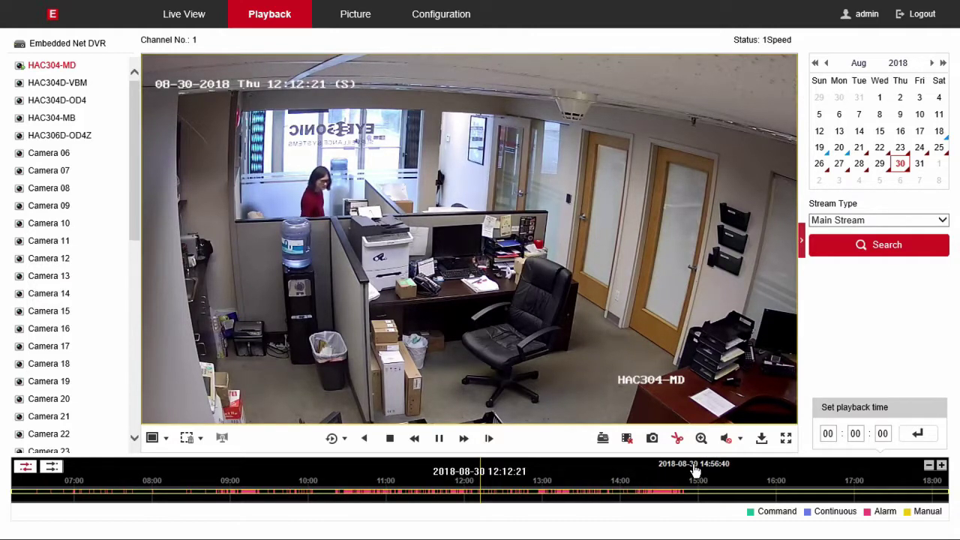
left_click(677, 439)
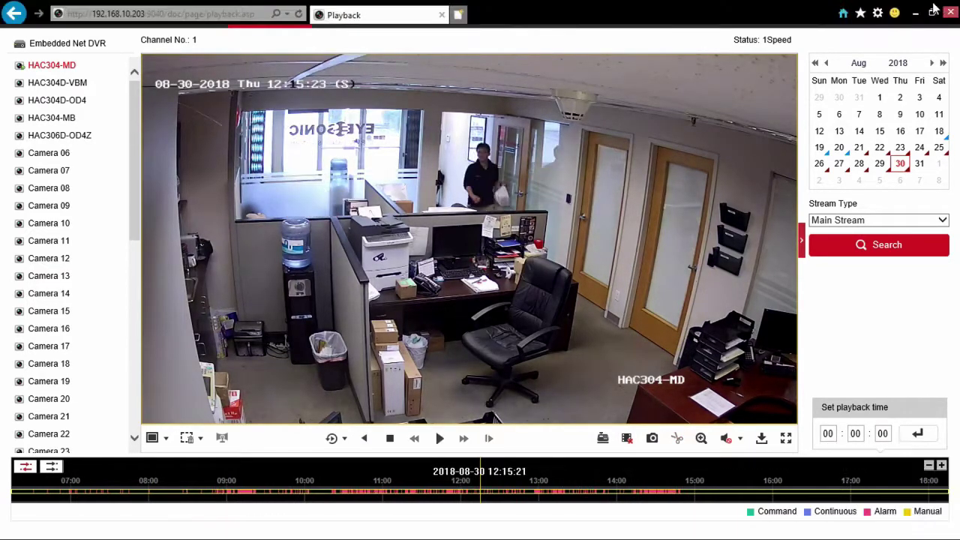
Step: Minimize the browser, switch to File Explorer and show the drives under This PC
left_click(915, 13)
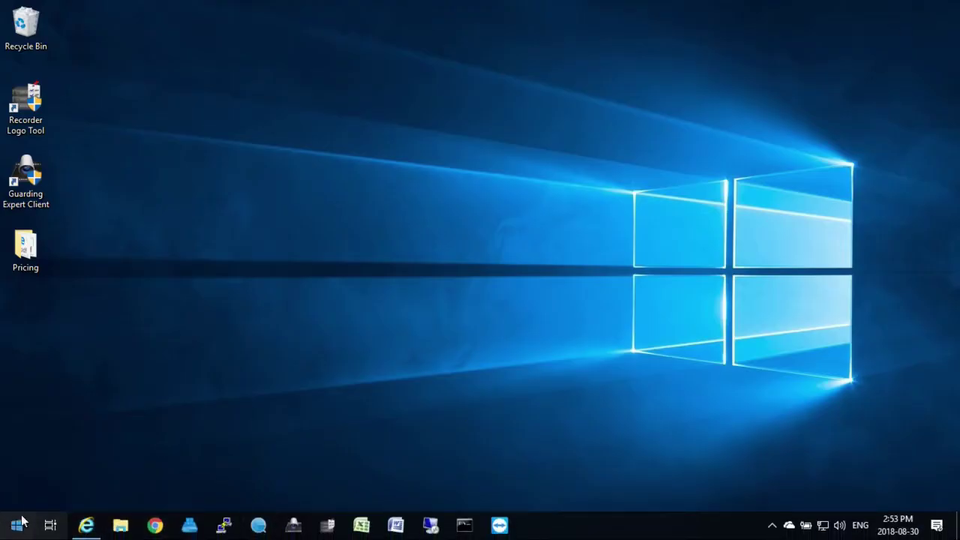
left_click(120, 526)
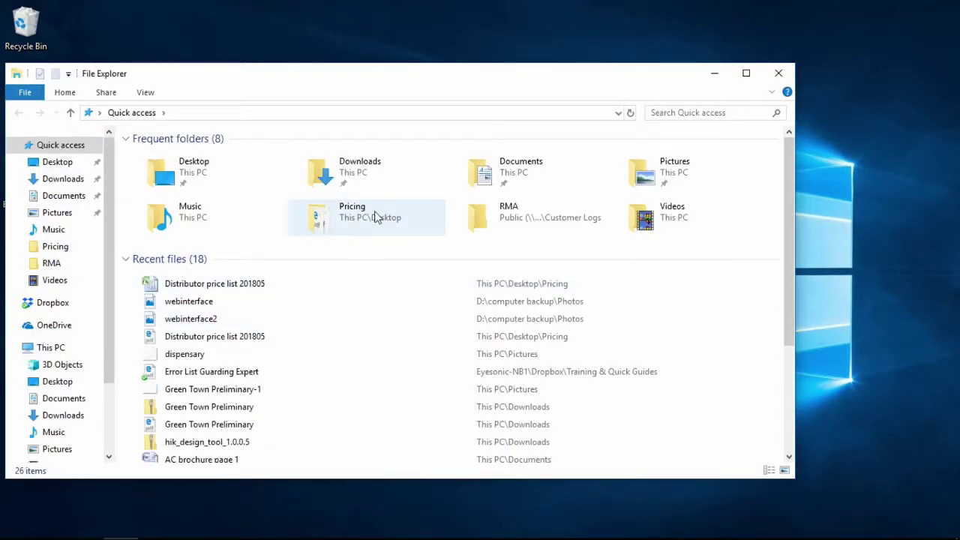
scroll(56, 375, "down", 2)
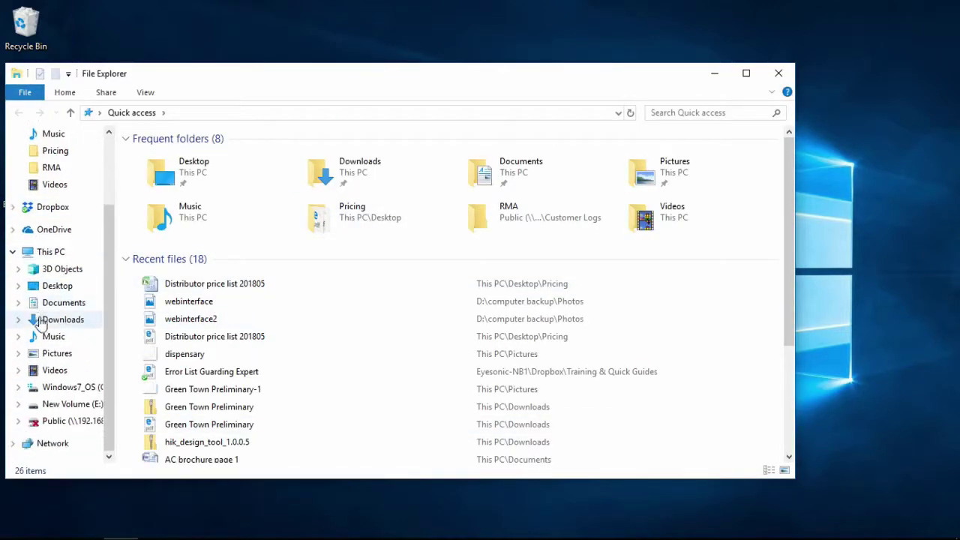
left_click(46, 253)
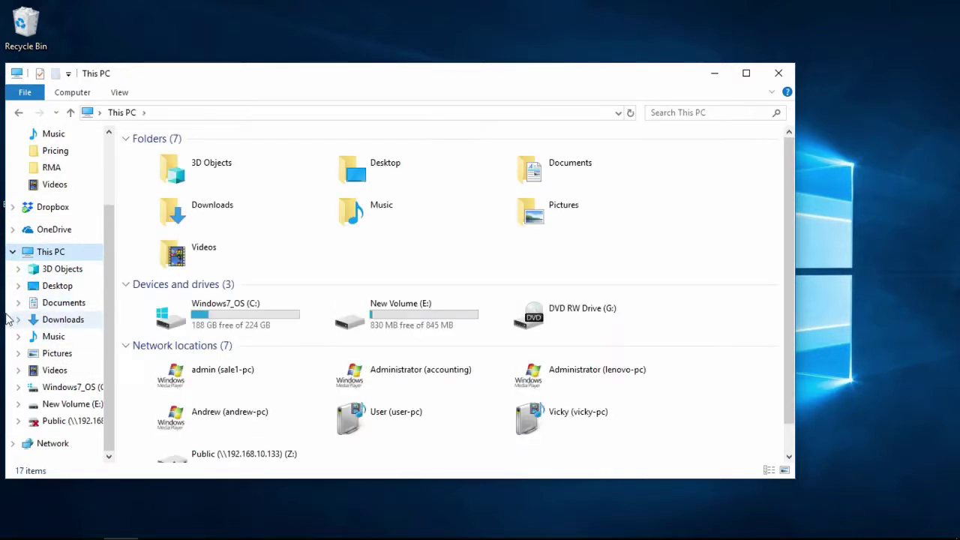
left_click_drag(388, 82, 400, 77)
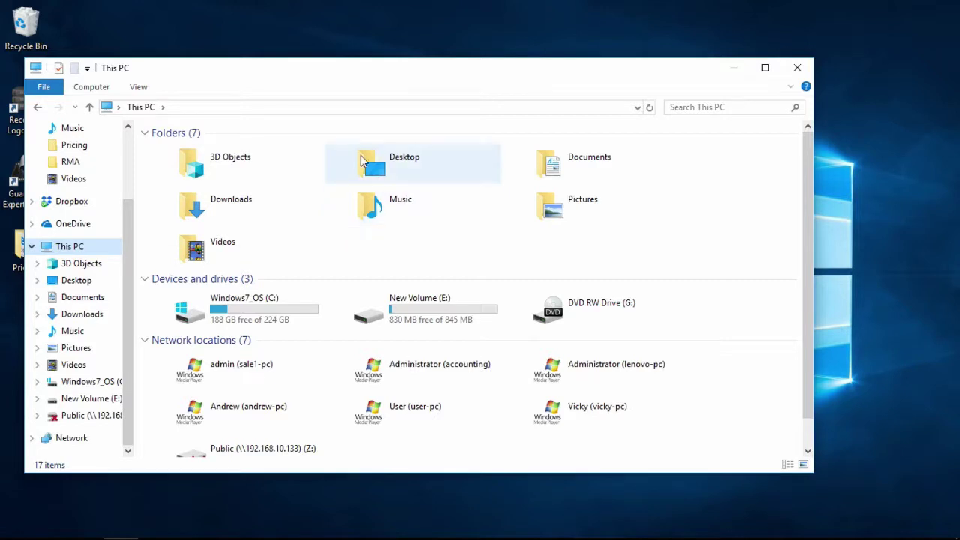
Step: Browse from the Windows7_OS (C:) drive to the Users\Eyesonic-NB1\Web folder
double_click(244, 307)
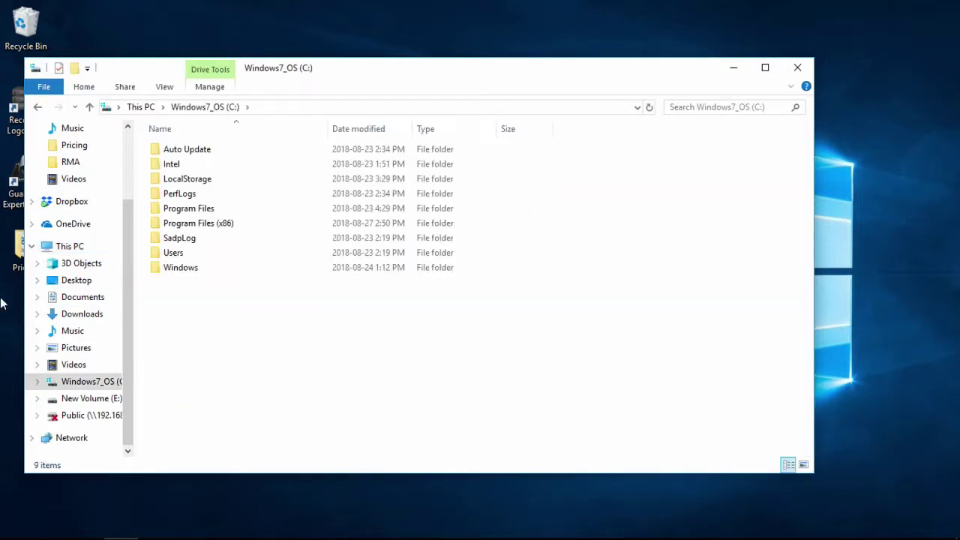
double_click(193, 254)
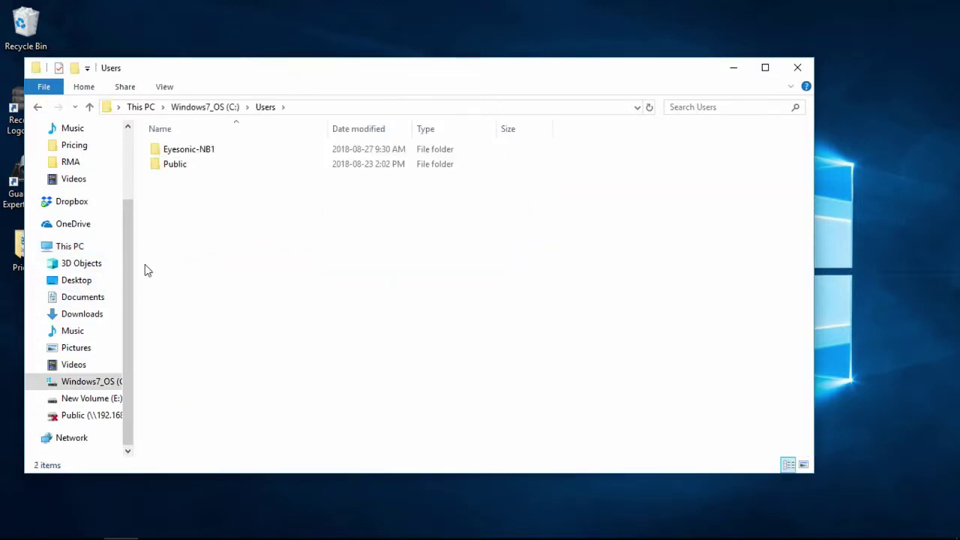
left_click(208, 152)
double_click(208, 152)
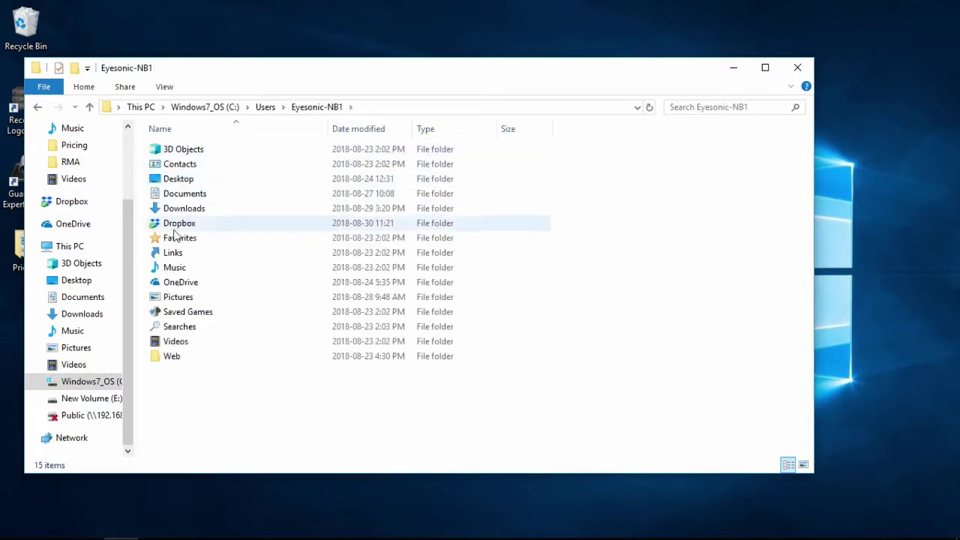
double_click(209, 357)
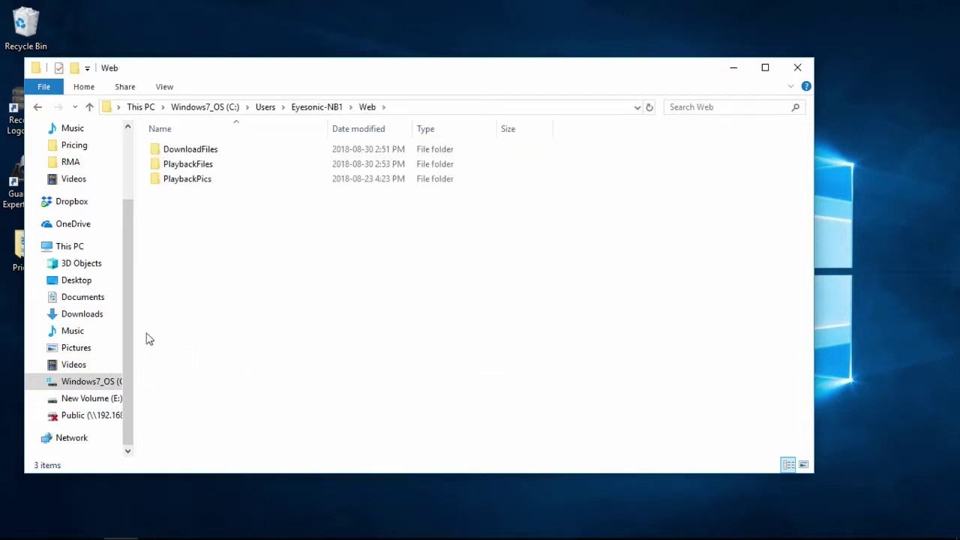
Step: Open the 2018-08-30 folder inside DownloadFiles to find the videos downloaded by file and by date
double_click(217, 153)
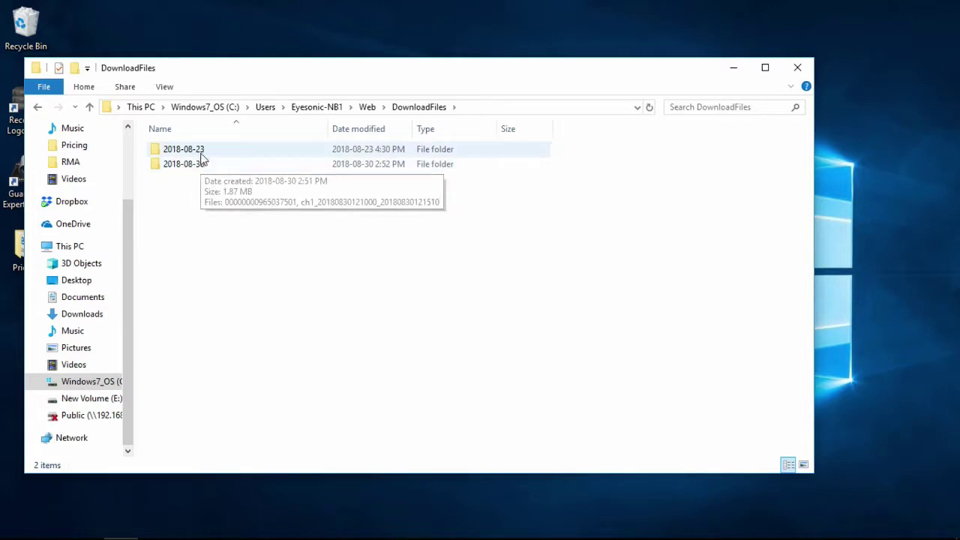
double_click(202, 162)
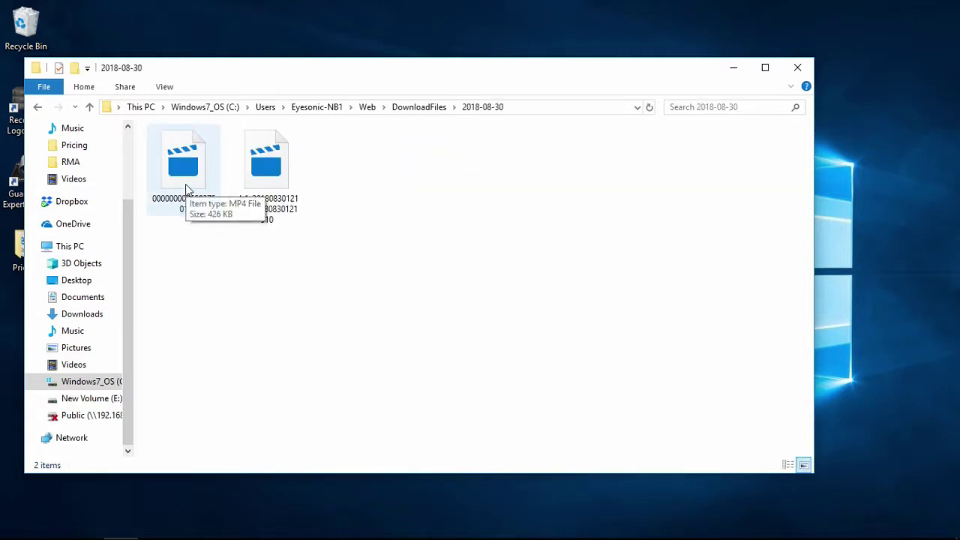
left_click(283, 178)
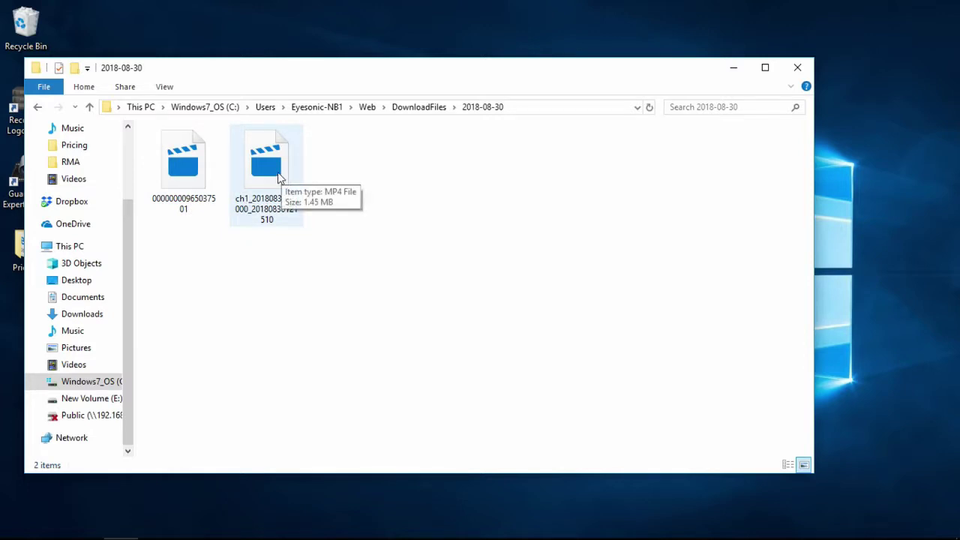
left_click(175, 182)
right_click(175, 183)
mouse_move(234, 300)
left_click(417, 332)
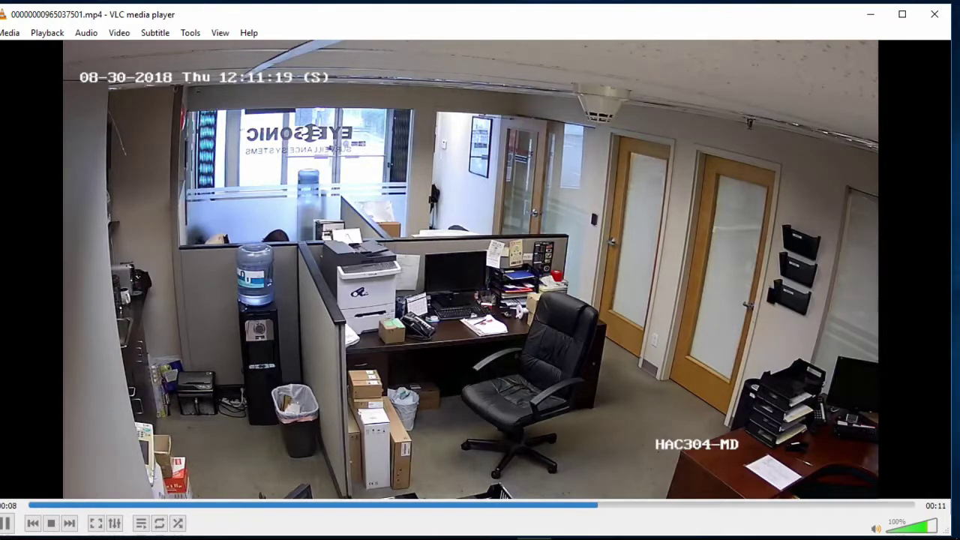
left_click(934, 14)
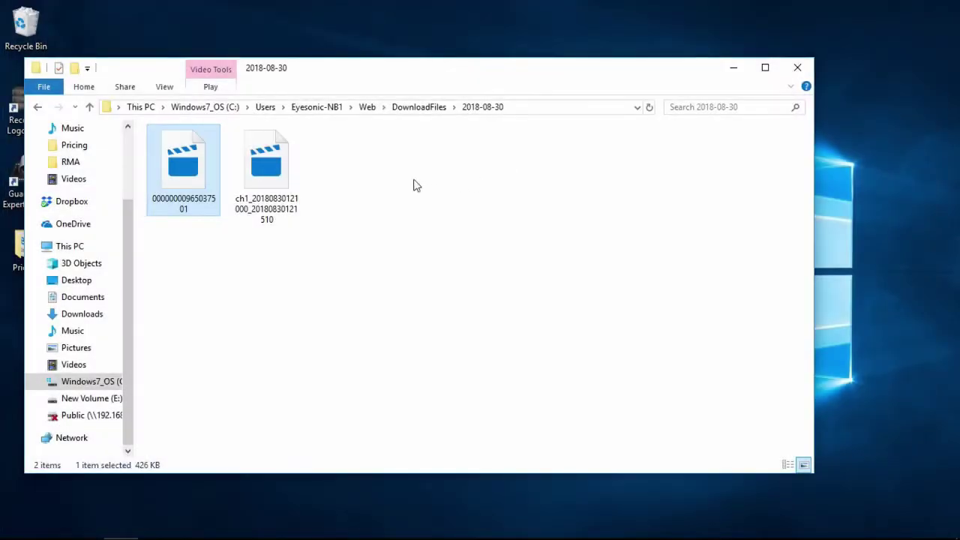
left_click(274, 169)
right_click(282, 169)
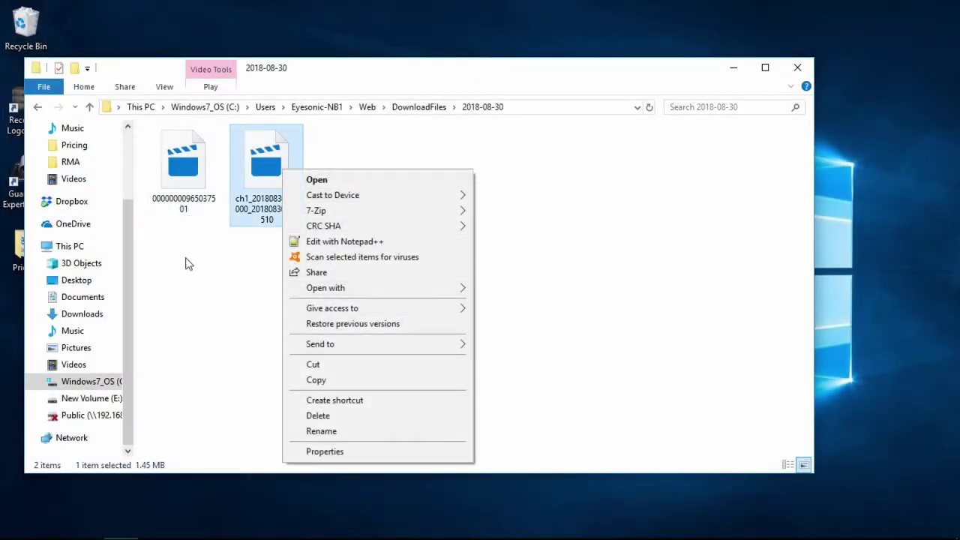
left_click(195, 295)
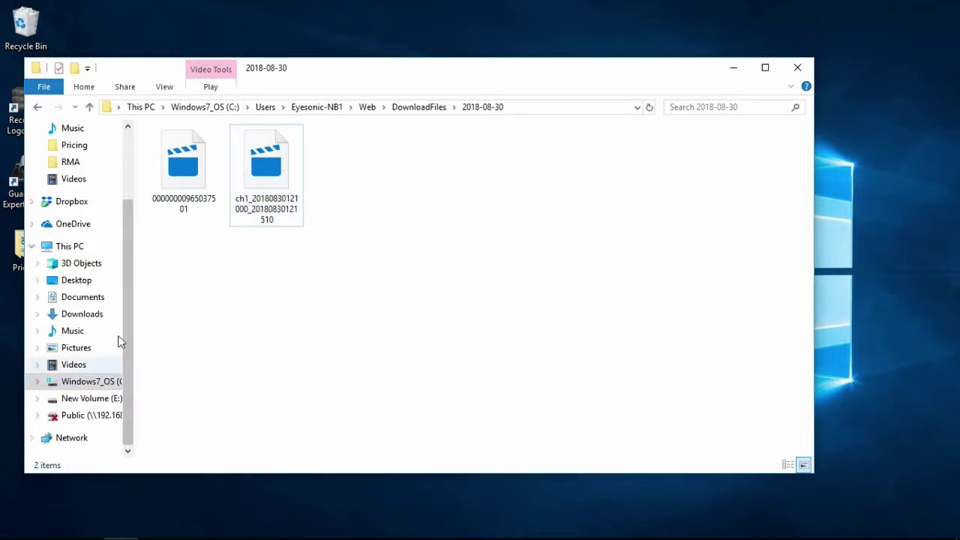
Step: Return to the Web folder and open the 2018-08-30 folder inside PlaybackFiles to find the clipped footage
left_click(417, 108)
left_click(383, 107)
left_click(370, 107)
double_click(245, 164)
double_click(188, 165)
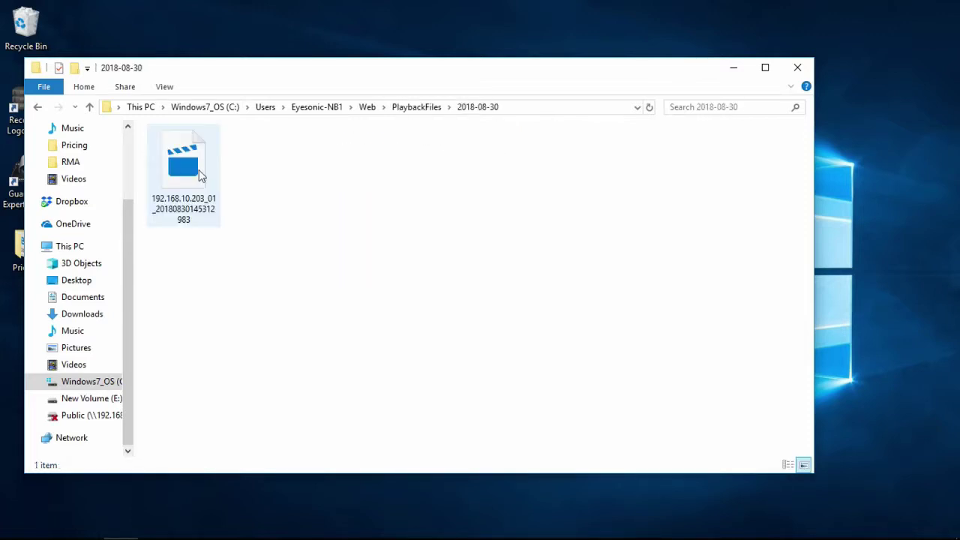
right_click(201, 180)
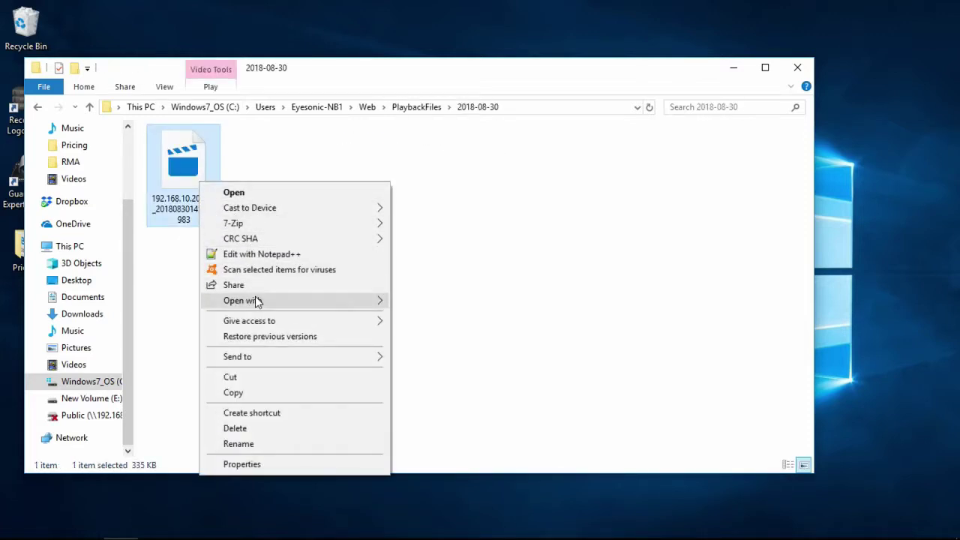
mouse_move(375, 305)
left_click(439, 332)
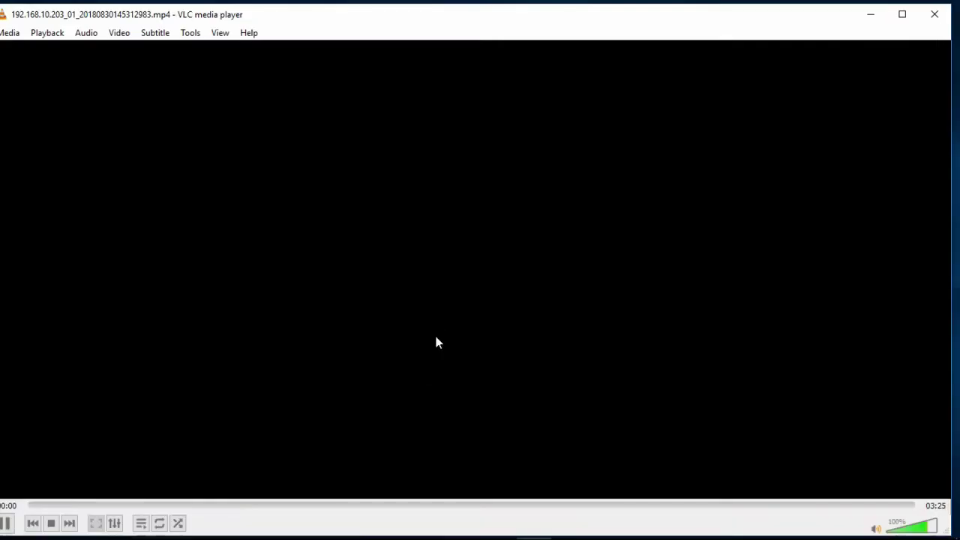